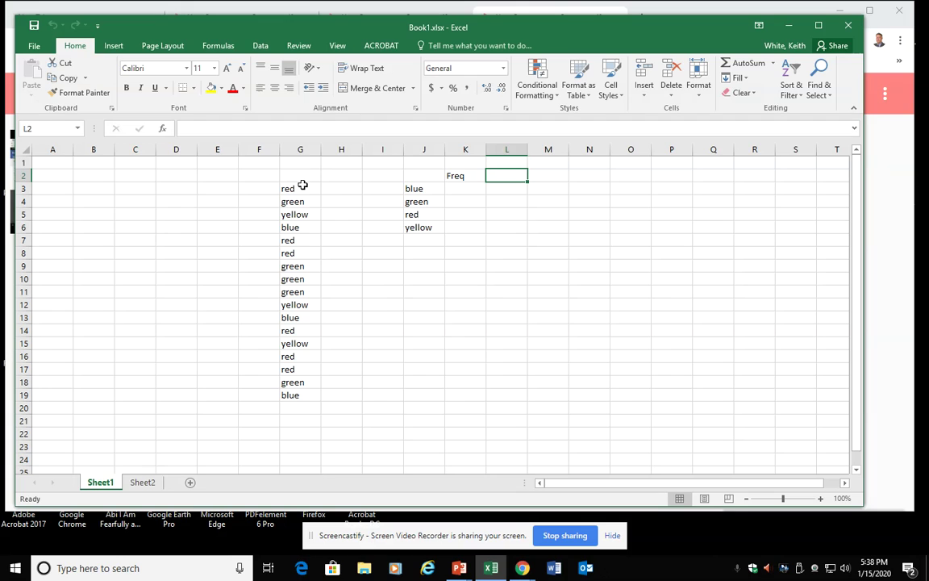
# Step: Select the 17-entry colour list in column G
pyautogui.moveTo(301, 186); pyautogui.dragTo(290, 395)
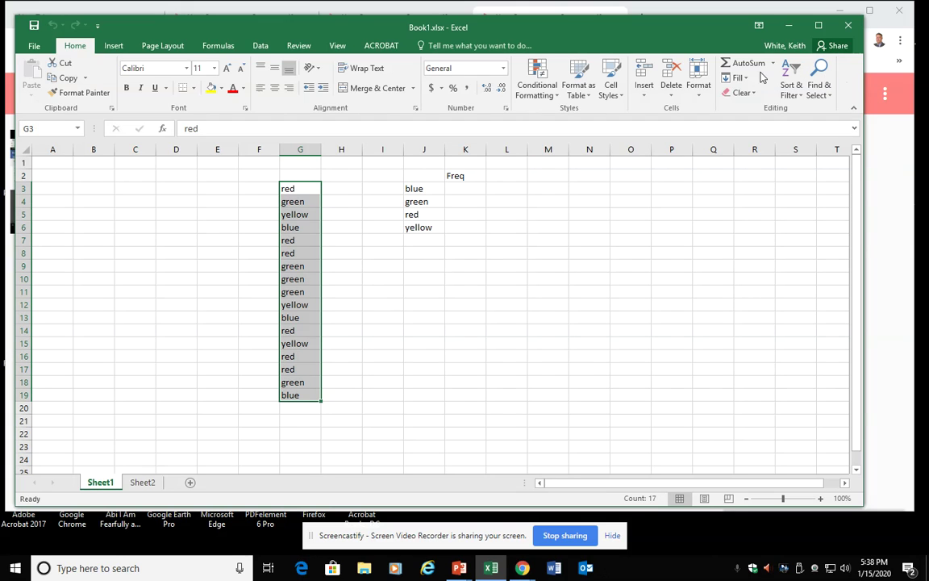
# Step: Sort the colour list A to Z so blues, greens, reds and yellows group together
pyautogui.click(790, 91)
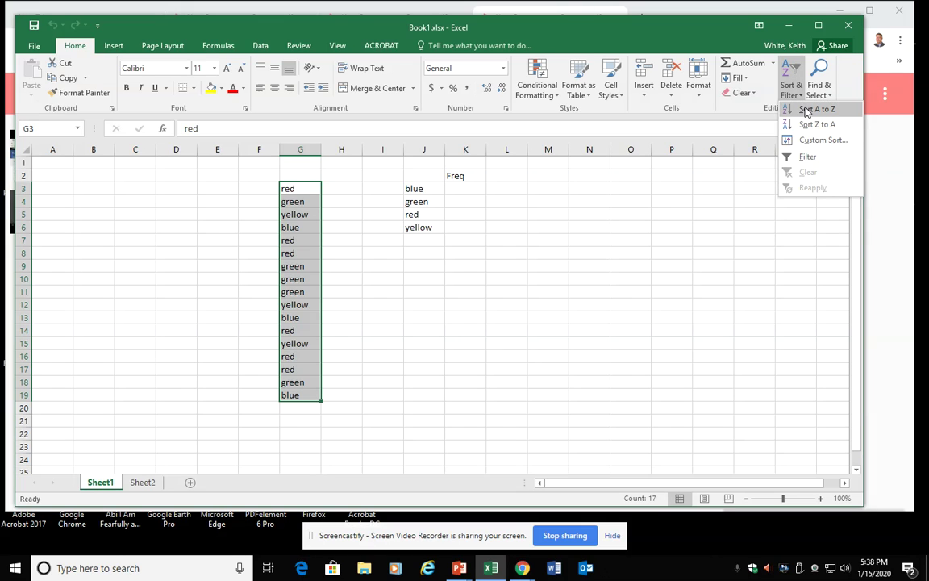
pyautogui.click(816, 109)
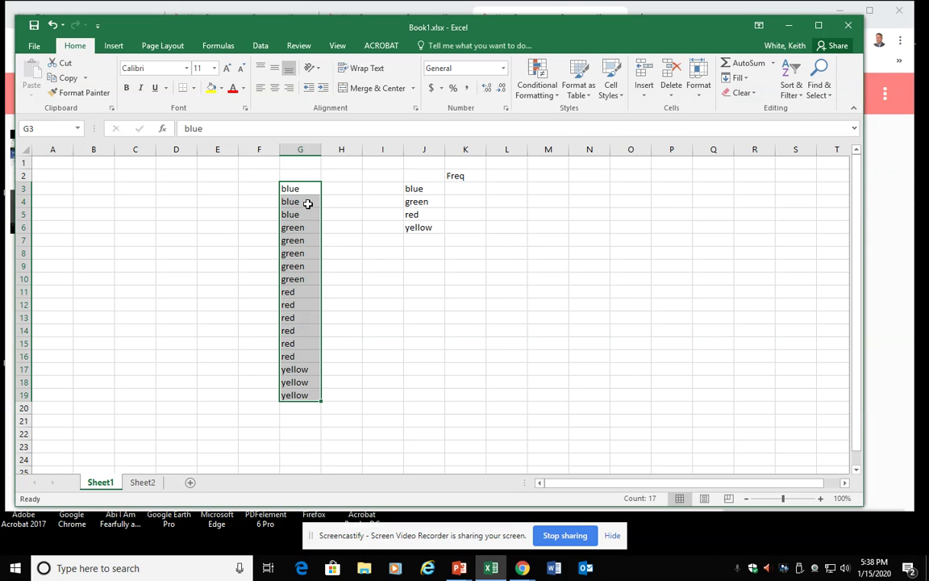
pyautogui.moveTo(300, 266); pyautogui.dragTo(300, 292)
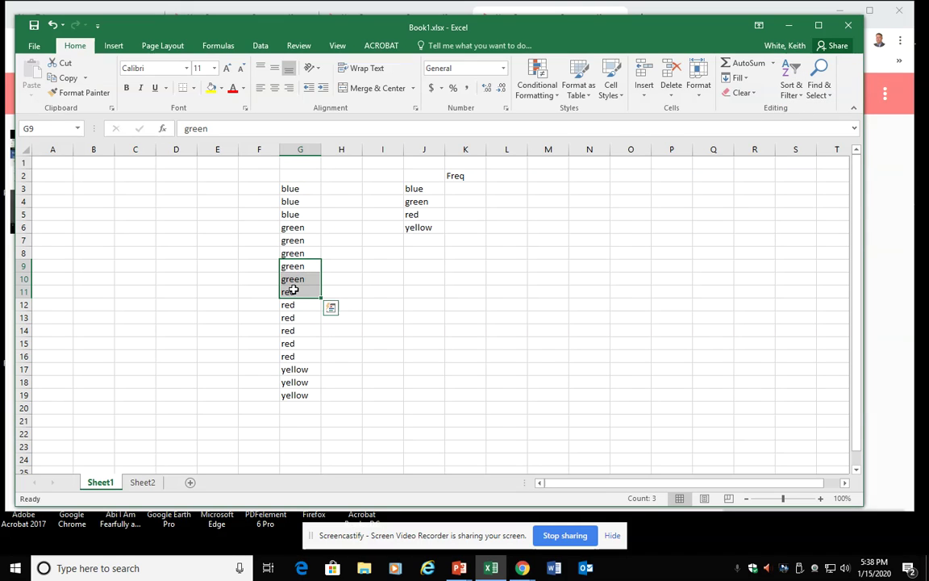
pyautogui.click(325, 250)
pyautogui.click(465, 188)
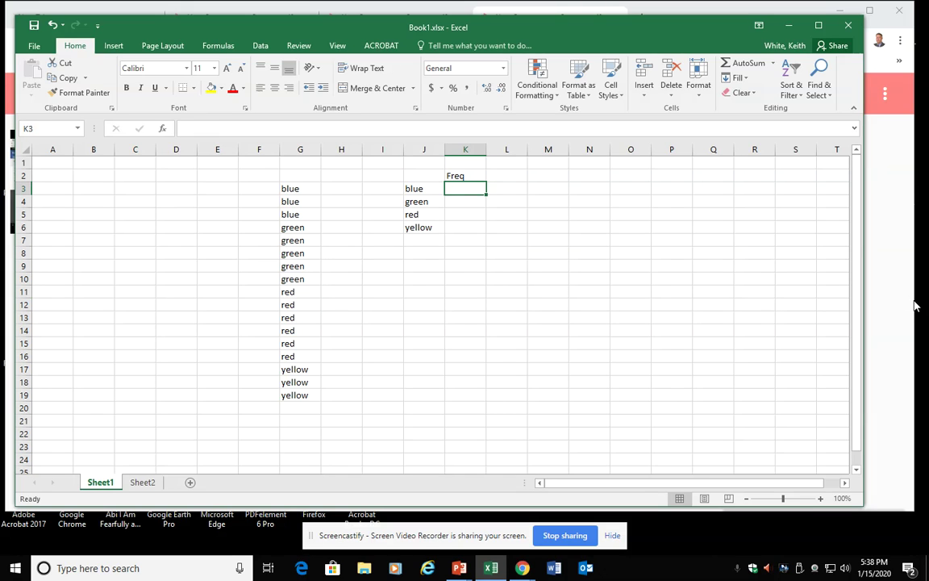
# Step: Enter the Freq counts 3, 5, 6 and 3 in K3:K6
pyautogui.write('3')
pyautogui.press('Return')
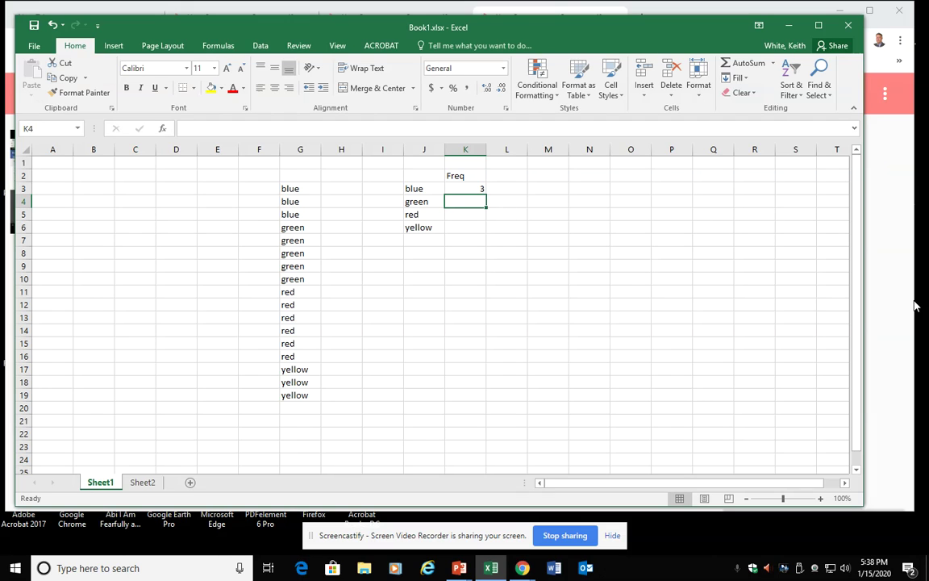
pyautogui.write('5')
pyautogui.press('Return')
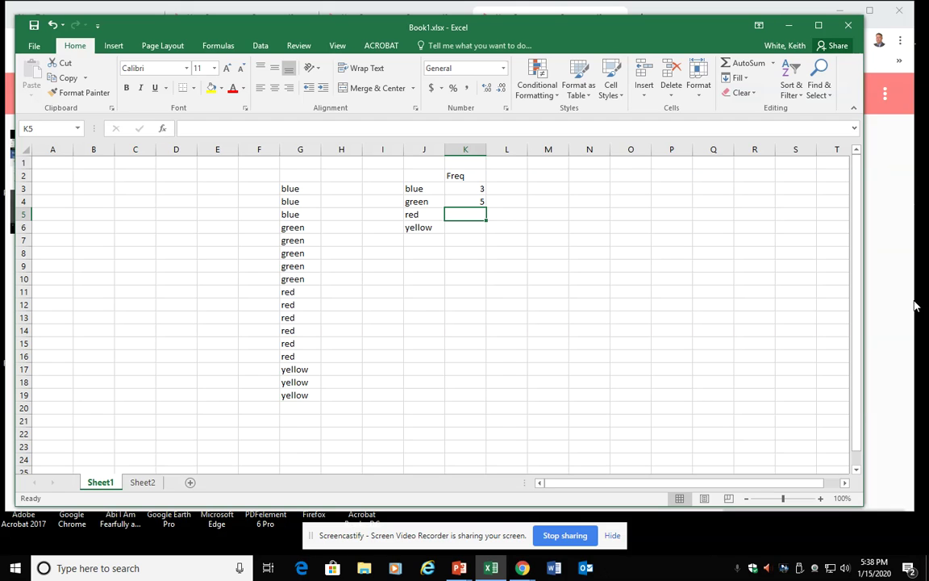
pyautogui.write('6')
pyautogui.press('Return')
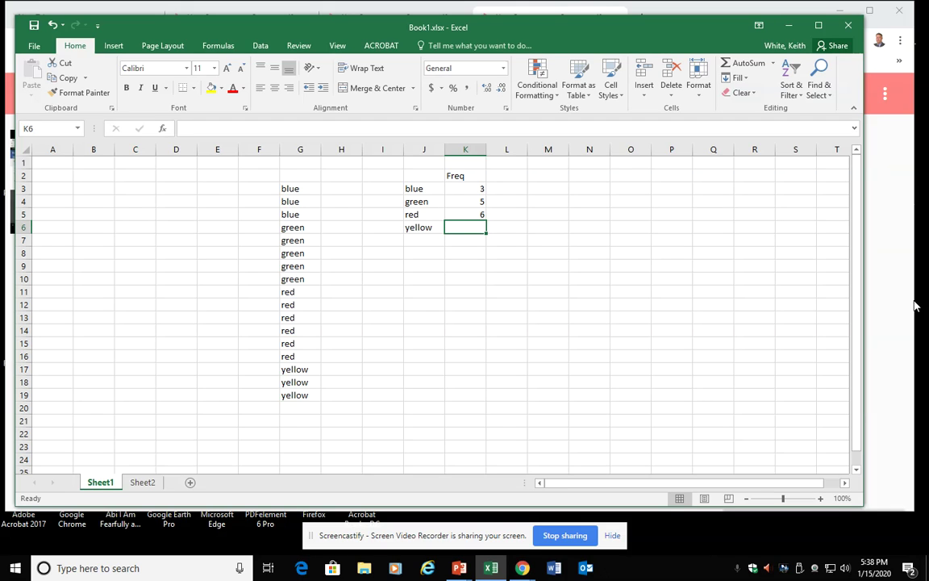
pyautogui.write('3')
pyautogui.press('Return')
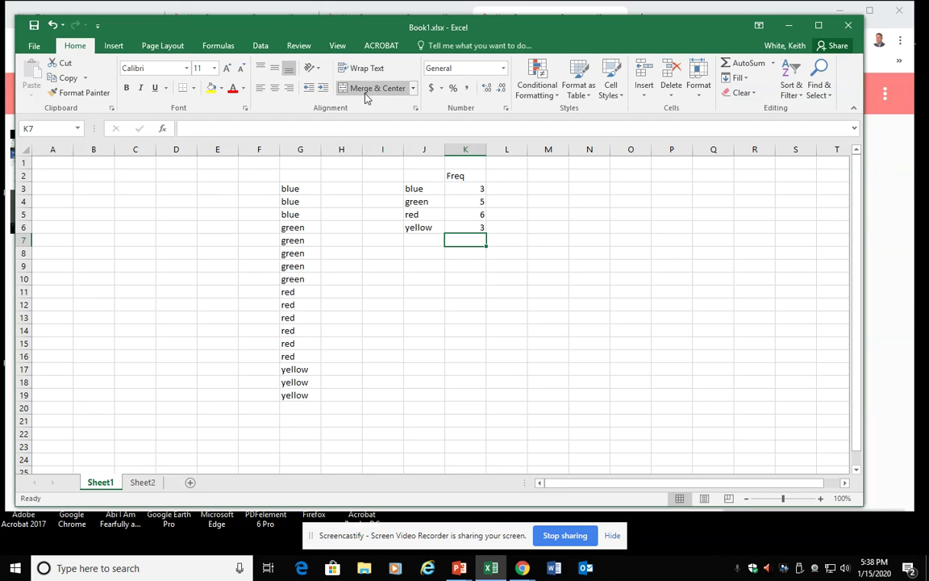
# Step: Centre the values in column K
pyautogui.click(469, 150)
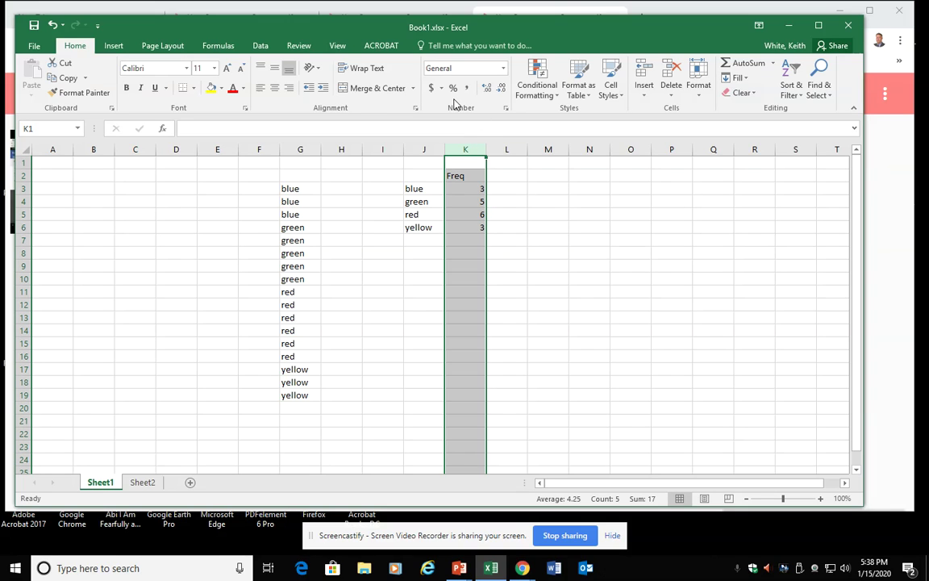
pyautogui.click(275, 88)
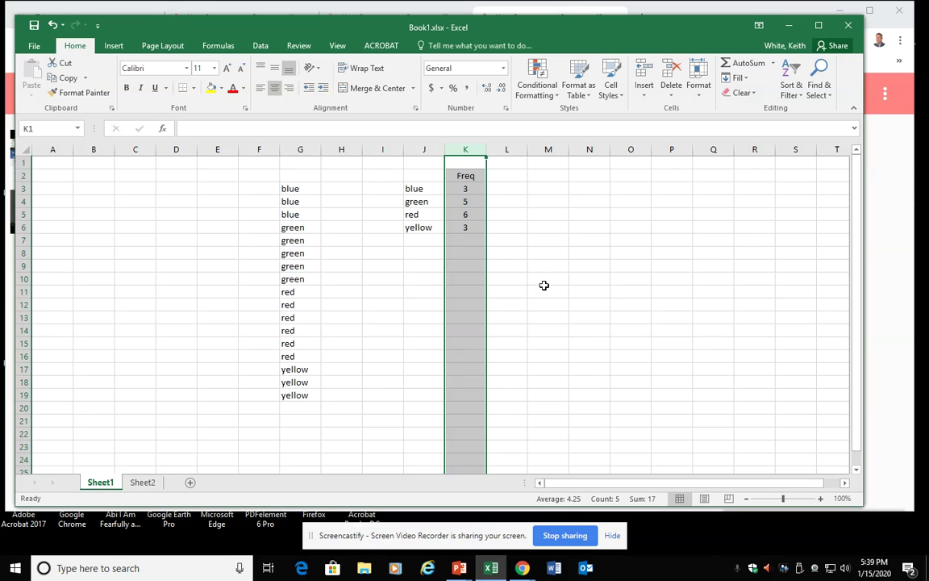
pyautogui.click(506, 178)
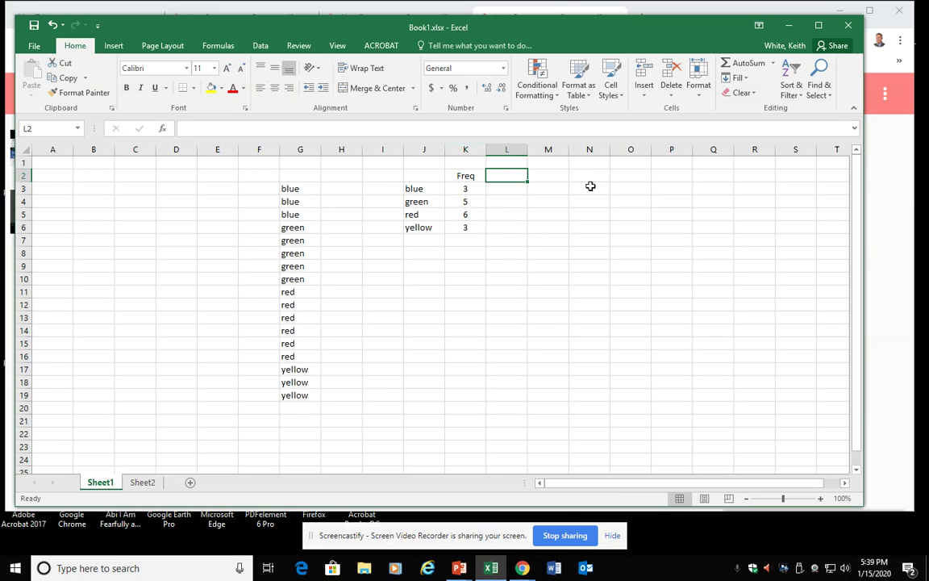
# Step: Add a Rel Freq header in L2 and a SUM total of 17 in K7
pyautogui.write('Rel')
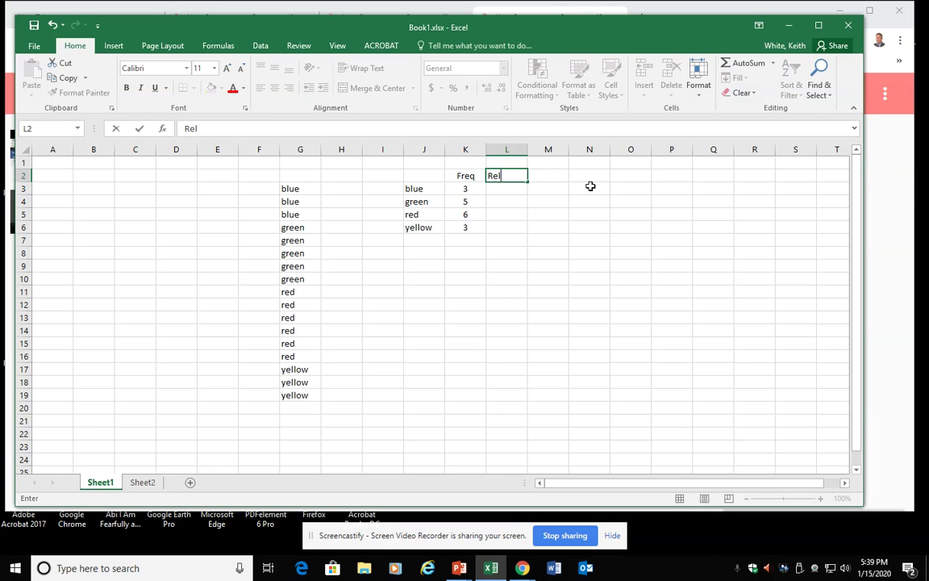
pyautogui.write(' Frweq')
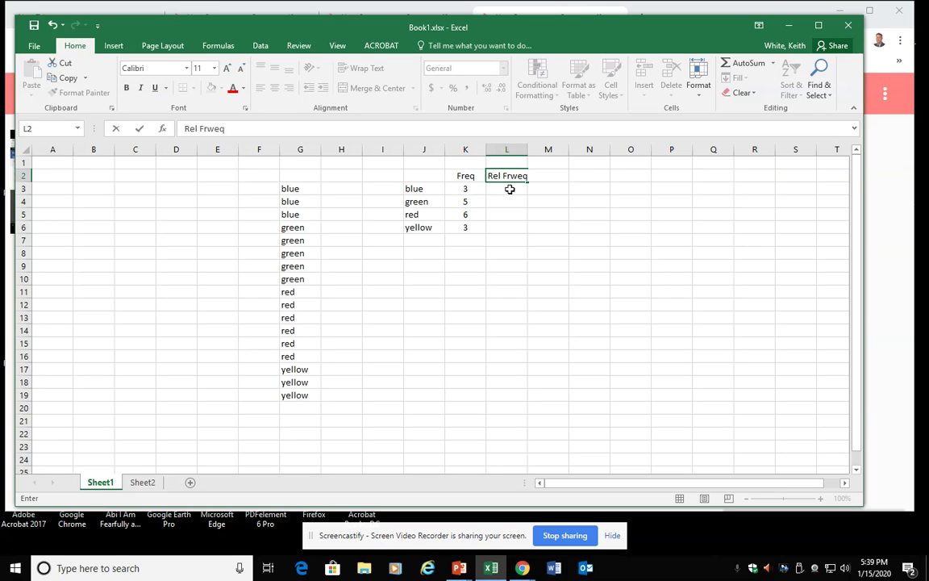
pyautogui.press('BackSpace')
pyautogui.press('BackSpace')
pyautogui.click(509, 189)
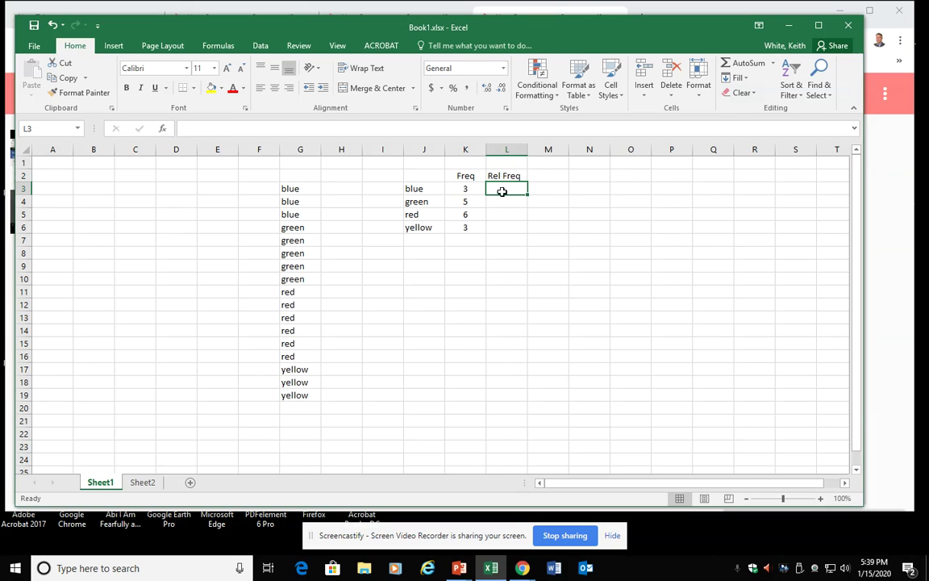
pyautogui.click(463, 228)
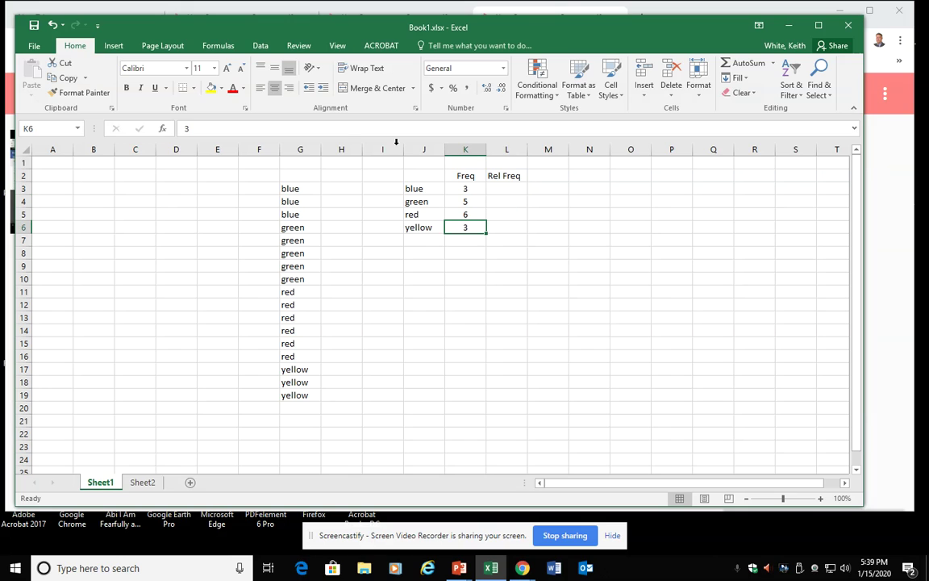
pyautogui.click(472, 242)
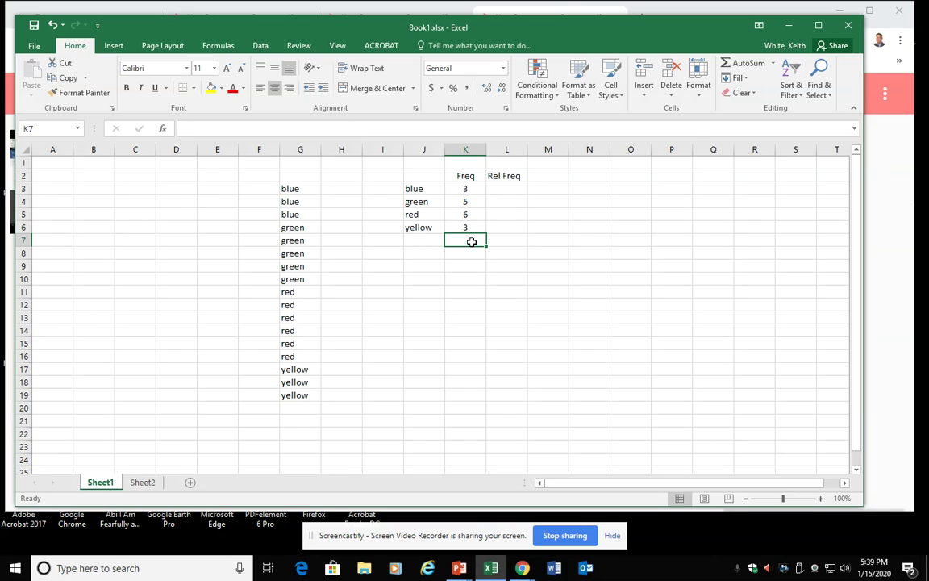
pyautogui.click(743, 63)
pyautogui.press('Return')
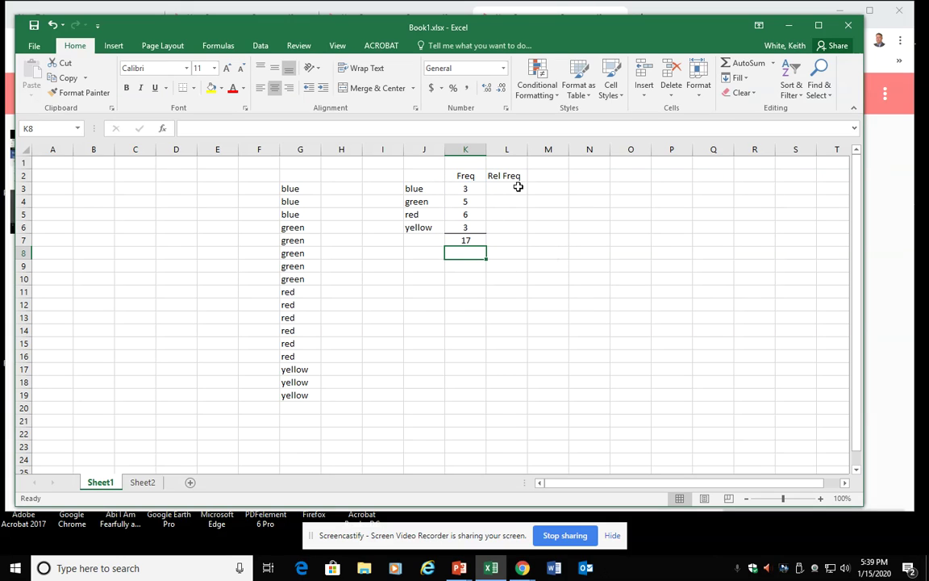
# Step: Enter =K3/17 in L3, giving blue's relative frequency 0.176471
pyautogui.click(517, 186)
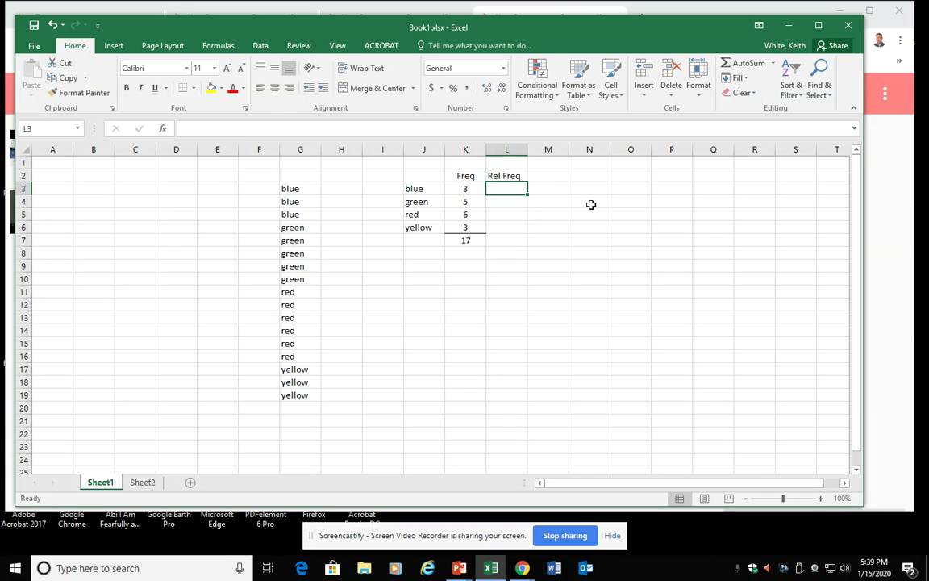
pyautogui.write('=')
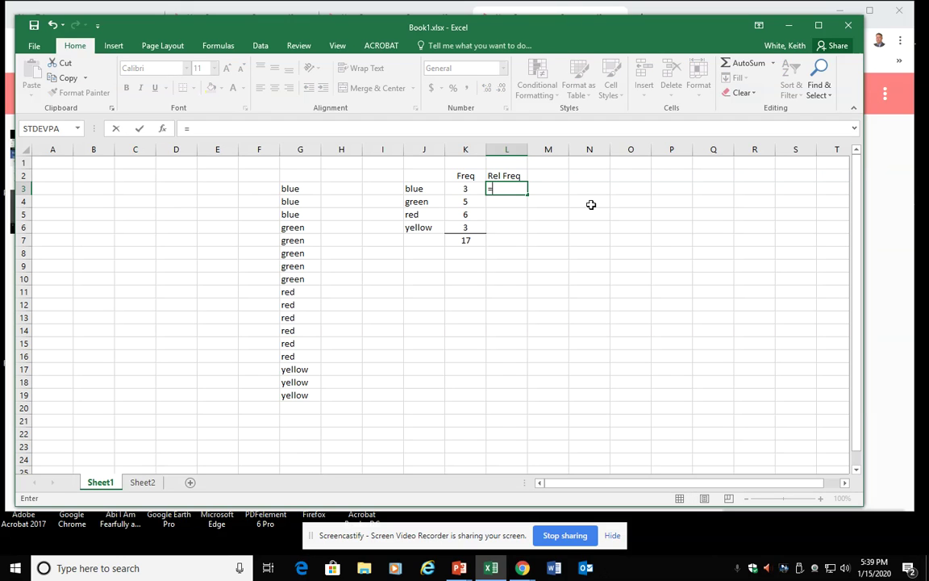
pyautogui.click(477, 187)
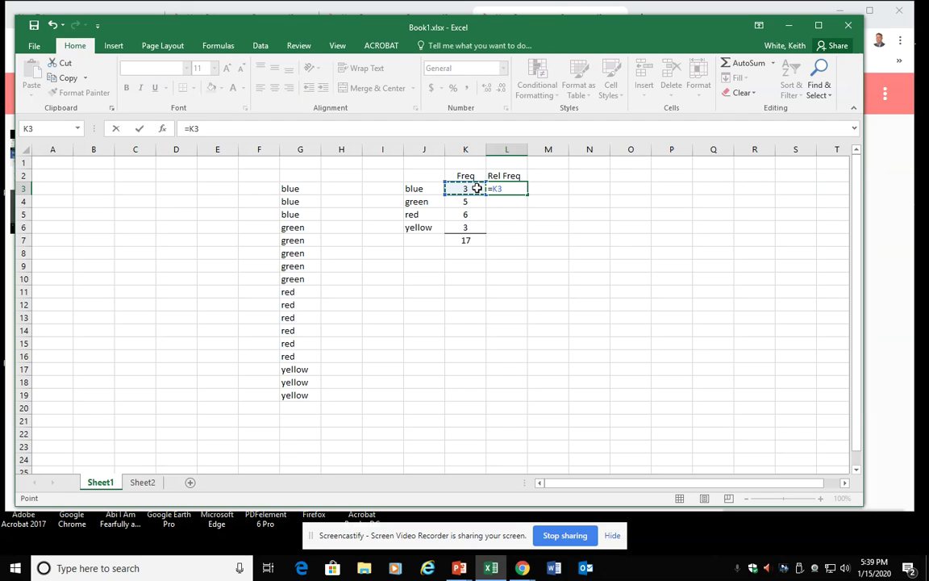
pyautogui.write('/17')
pyautogui.press('Return')
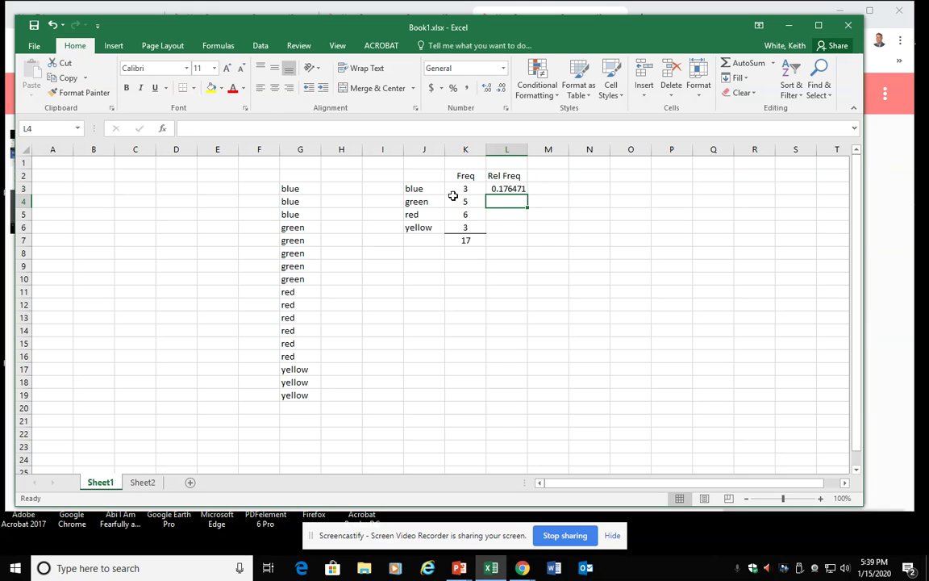
pyautogui.click(503, 191)
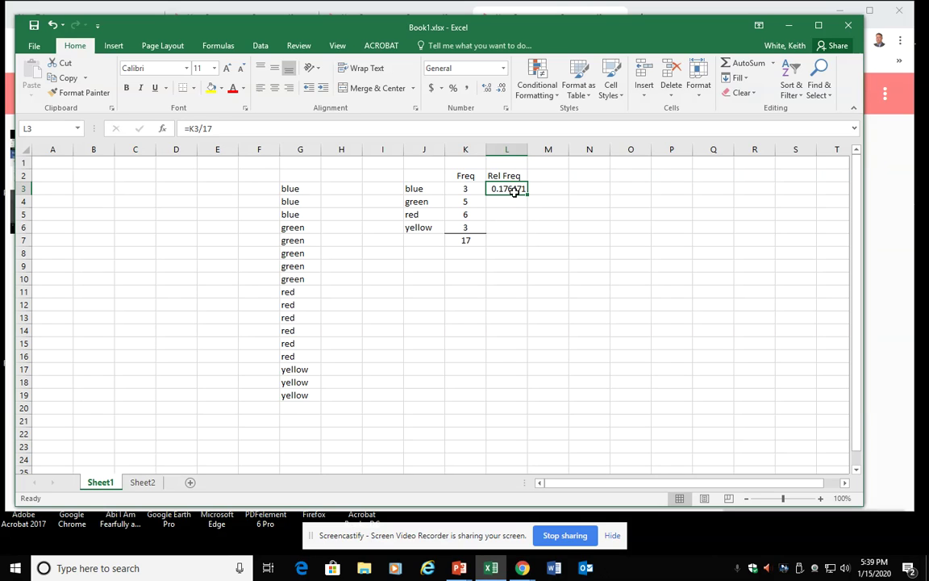
# Step: Format L3 as percent, fill down to L6 (18%, 29%, 35%, 18%), and centre column L
pyautogui.click(453, 88)
pyautogui.moveTo(528, 194); pyautogui.dragTo(528, 231)
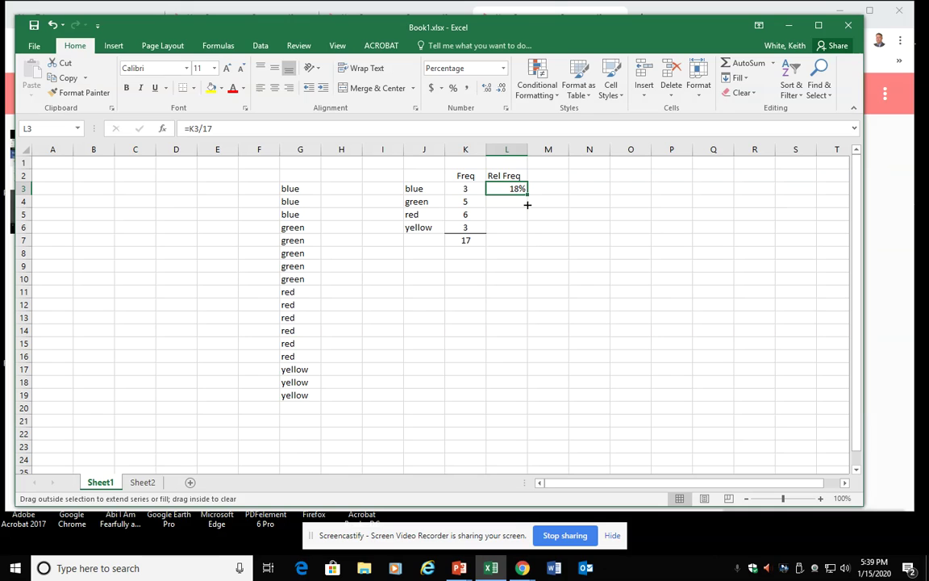
pyautogui.click(515, 146)
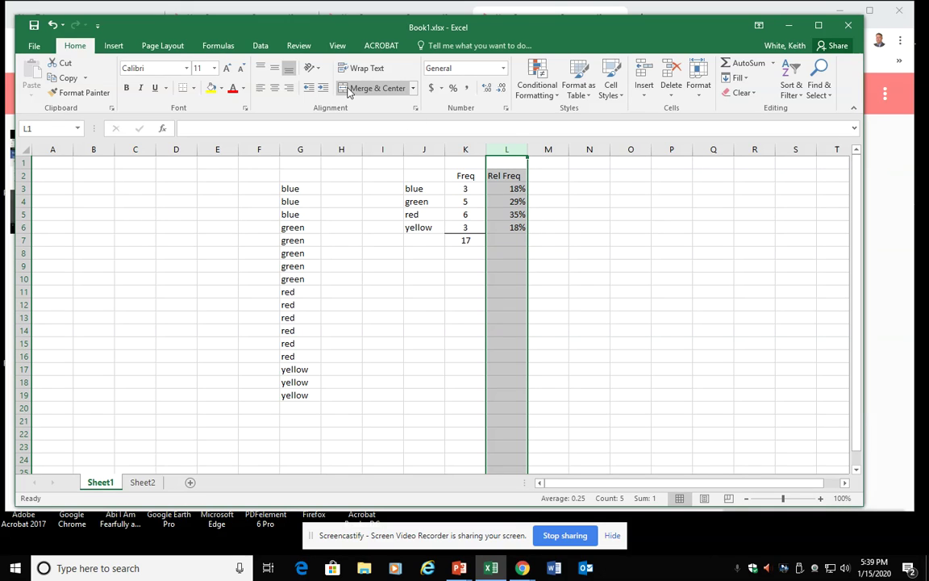
pyautogui.click(275, 88)
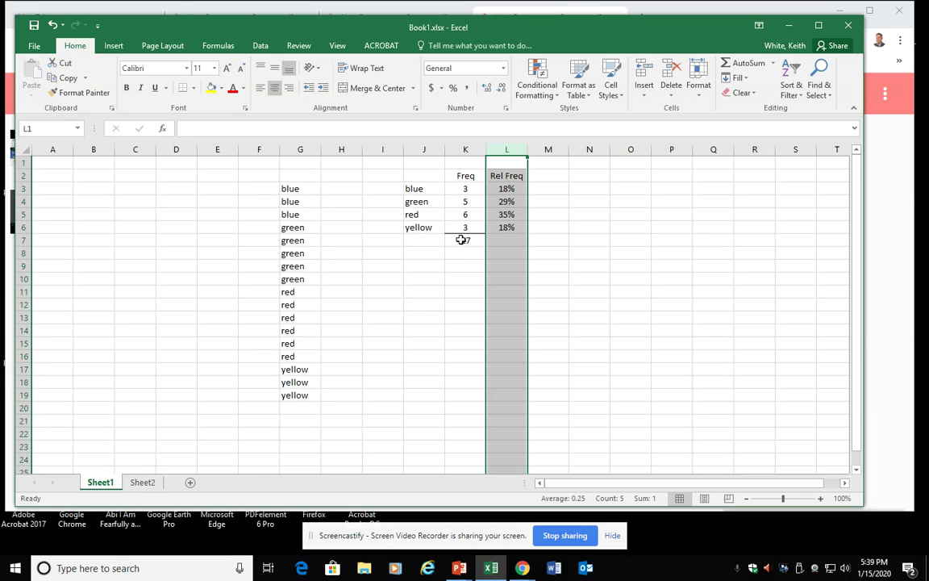
pyautogui.click(550, 254)
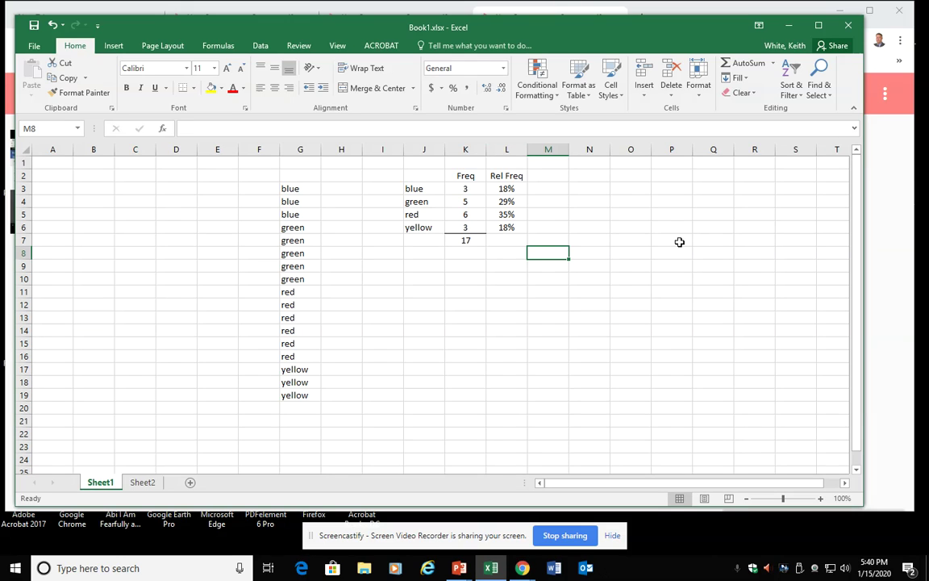
# Step: Insert a 2-D clustered column chart of J2:K6 and move it beside the table
pyautogui.moveTo(423, 174); pyautogui.dragTo(464, 224)
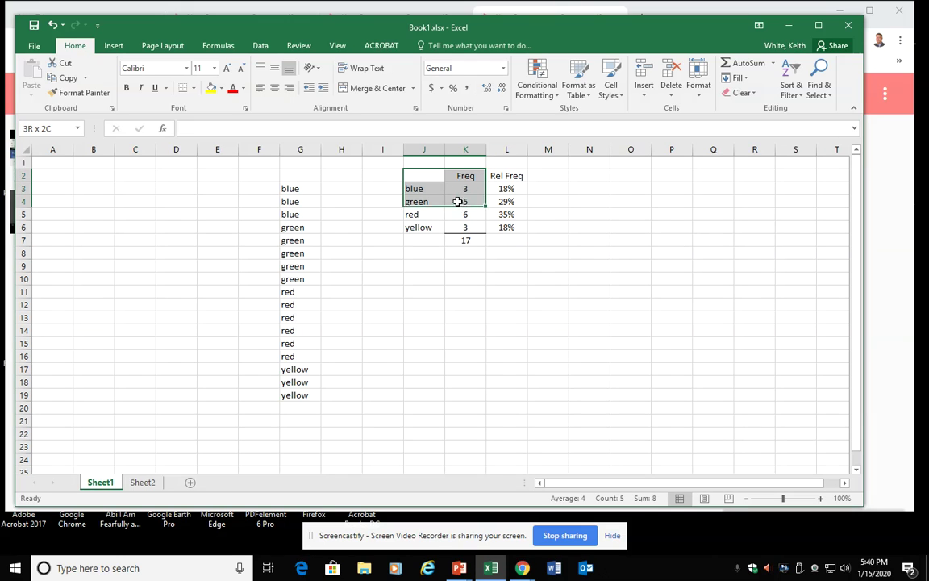
pyautogui.click(114, 46)
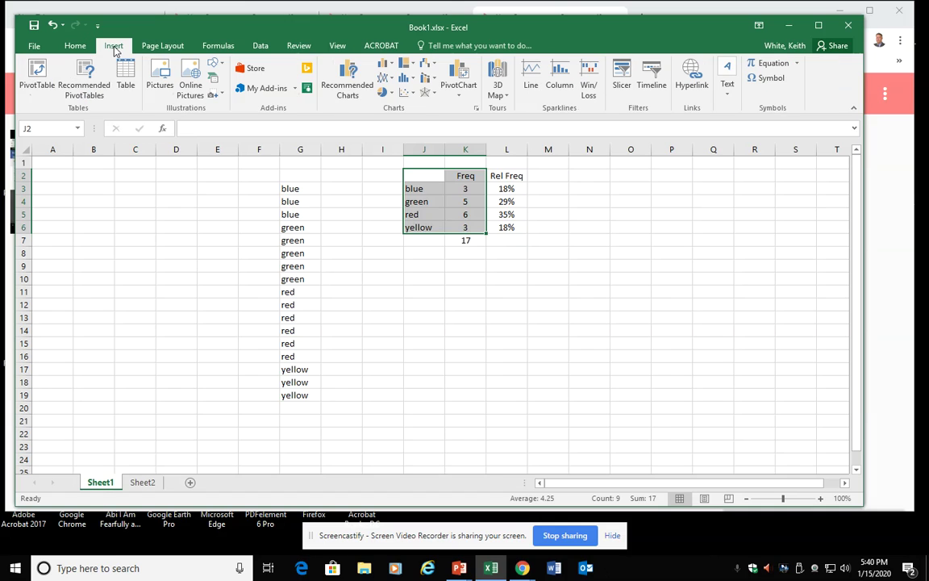
pyautogui.click(379, 66)
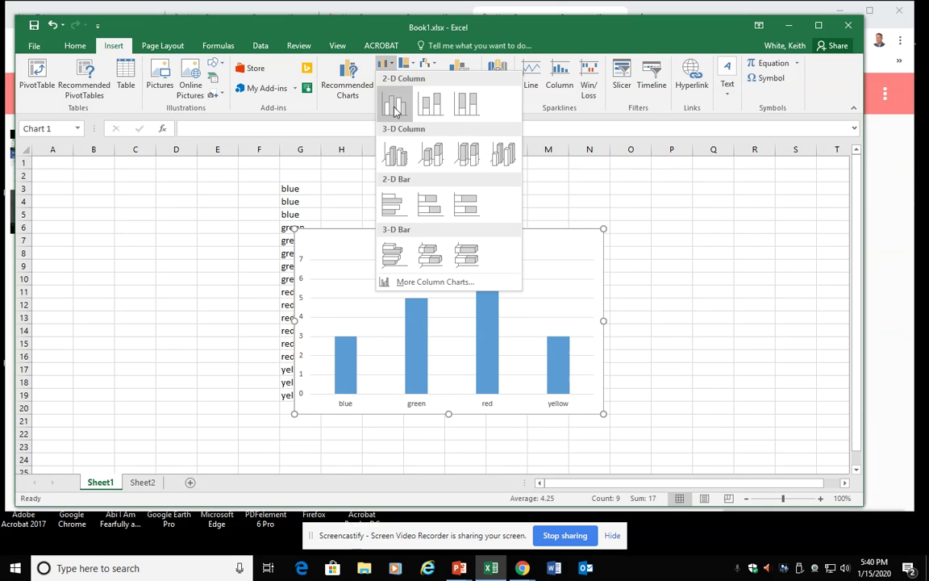
pyautogui.click(395, 110)
pyautogui.moveTo(388, 230)
pyautogui.mouseDown()
pyautogui.moveTo(419, 256)
pyautogui.moveTo(614, 248)
pyautogui.mouseUp()
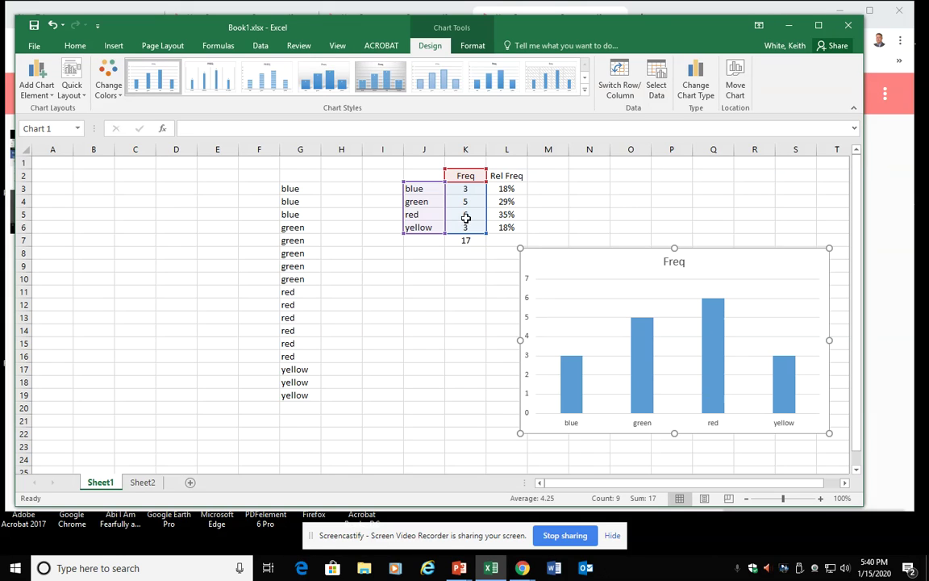
pyautogui.click(434, 272)
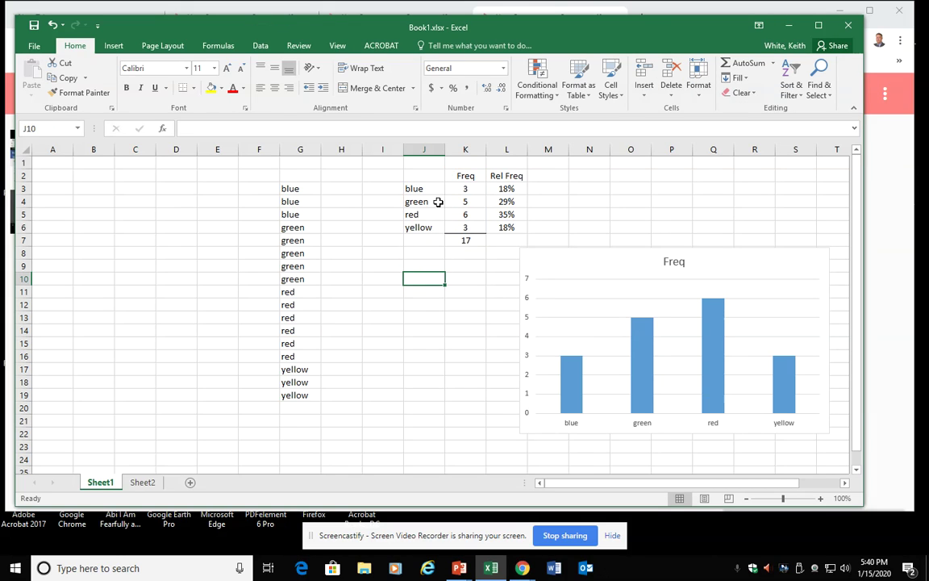
# Step: Insert a 2-D pie chart of colours J2:J6 with Rel Freq percentages L2:L6
pyautogui.moveTo(415, 175); pyautogui.dragTo(417, 228)
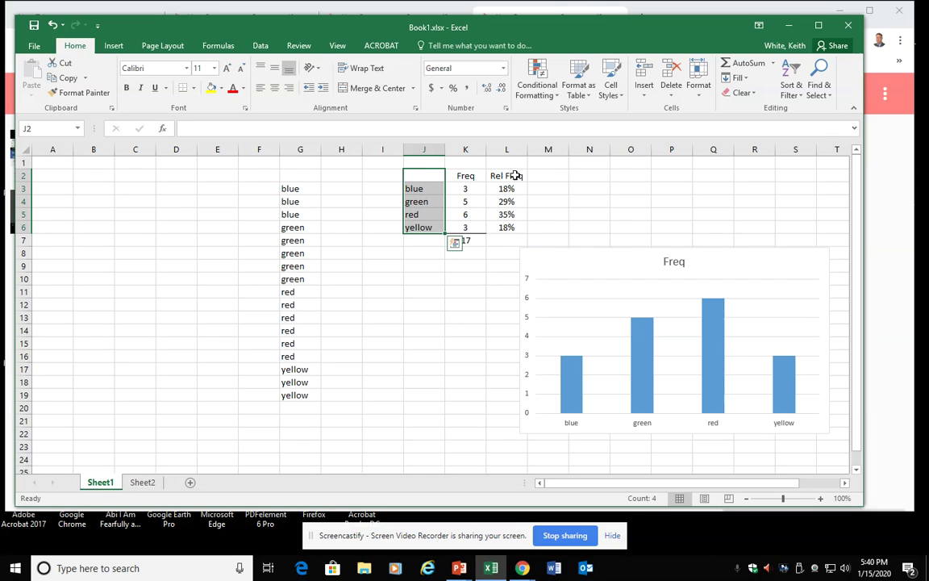
pyautogui.keyDown('ctrl'); pyautogui.moveTo(510, 175); pyautogui.dragTo(514, 226); pyautogui.keyUp('ctrl')
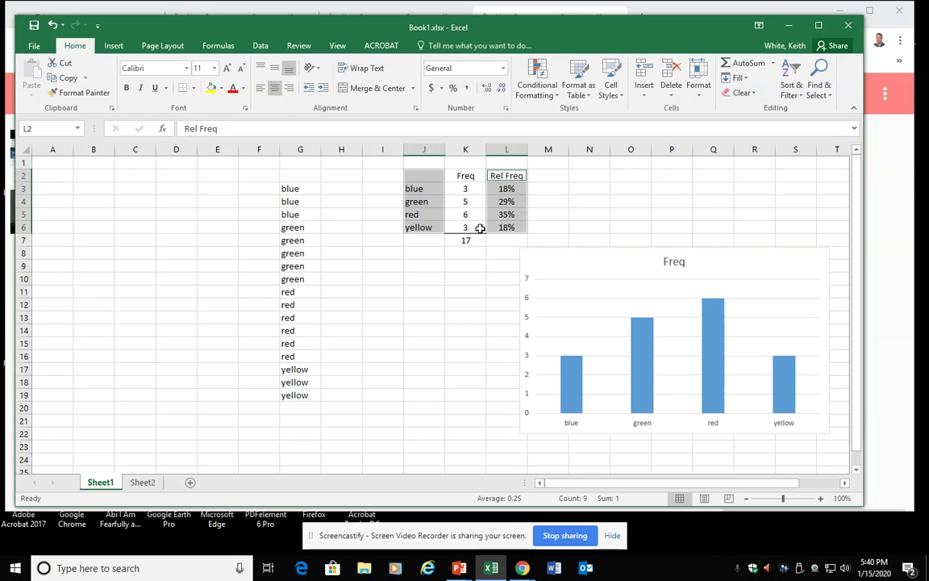
pyautogui.click(114, 46)
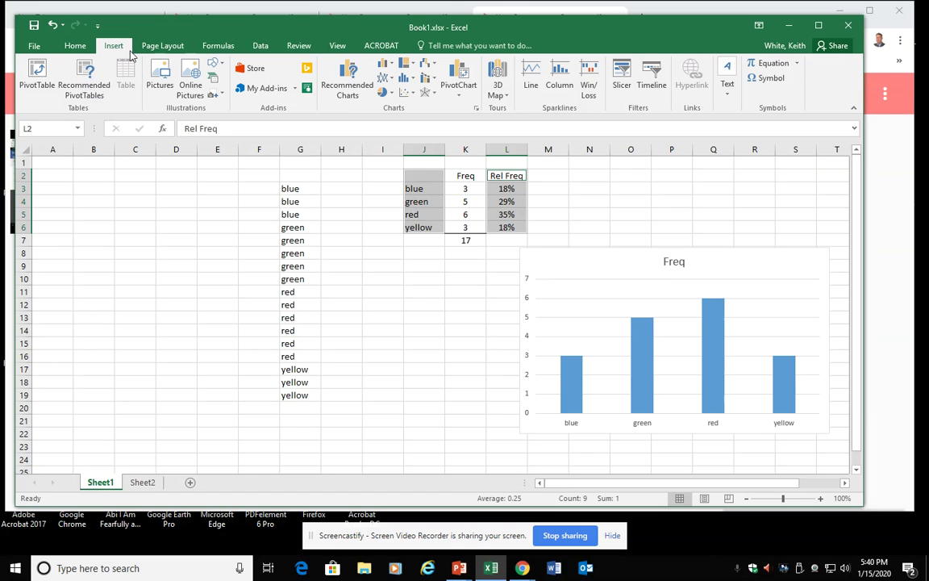
pyautogui.click(385, 93)
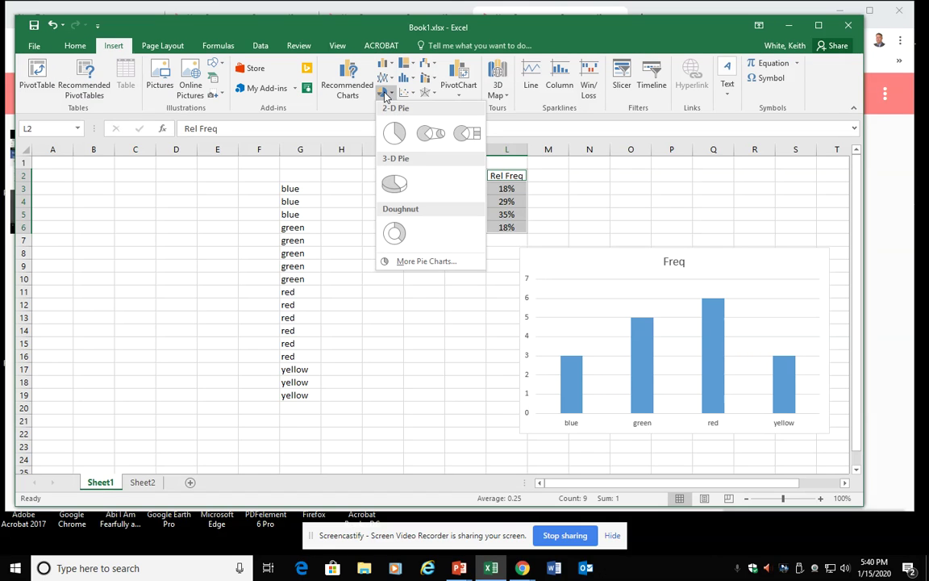
pyautogui.click(395, 133)
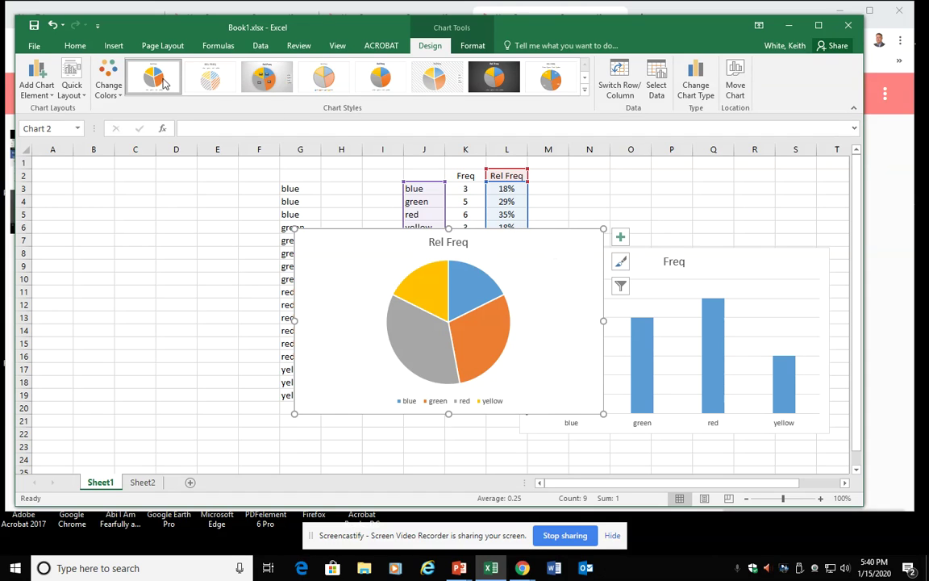
# Step: Apply Chart Style 3 to the pie, reposition both charts, then switch to Chrome
pyautogui.click(262, 82)
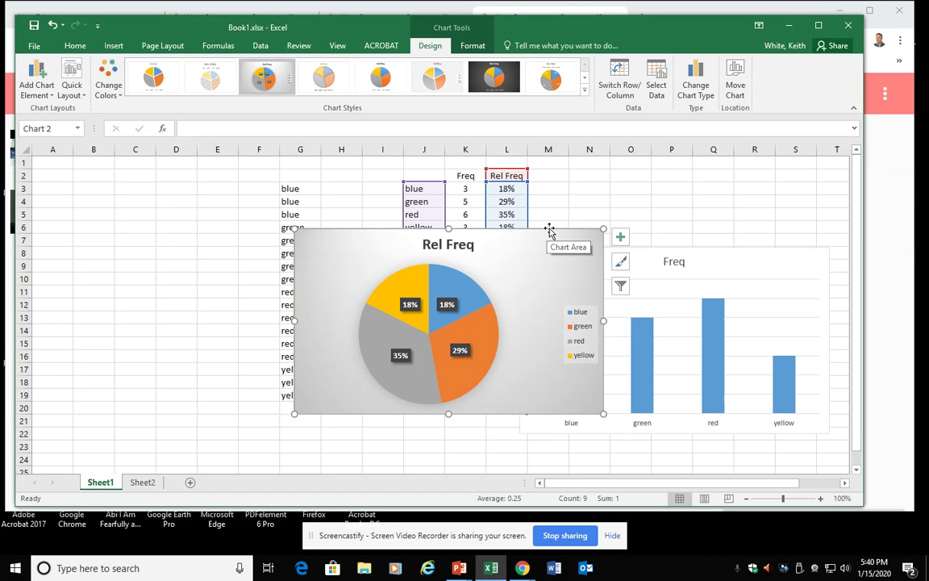
pyautogui.moveTo(549, 231)
pyautogui.mouseDown()
pyautogui.moveTo(498, 269)
pyautogui.moveTo(265, 276)
pyautogui.moveTo(475, 330)
pyautogui.moveTo(549, 323)
pyautogui.moveTo(567, 310)
pyautogui.mouseUp()
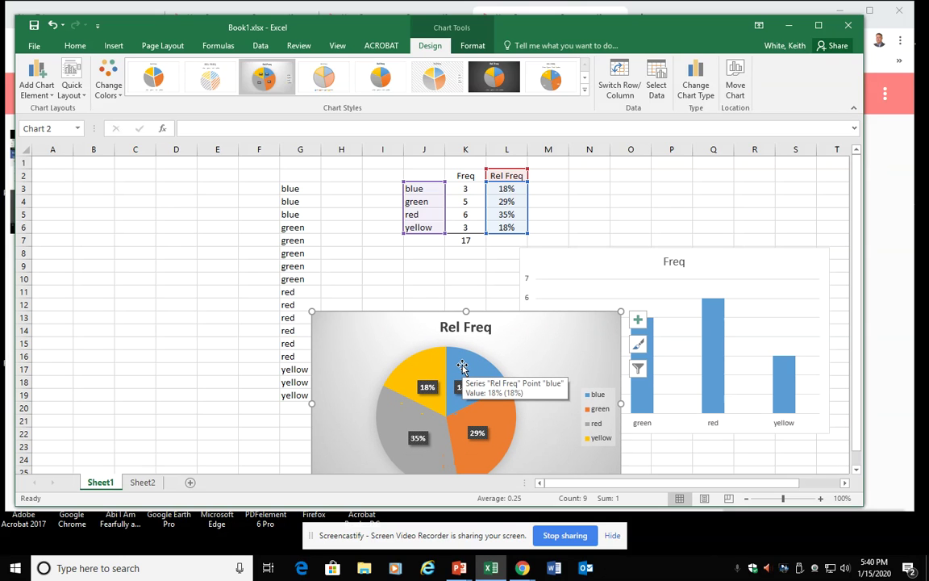
pyautogui.moveTo(597, 247)
pyautogui.mouseDown()
pyautogui.moveTo(622, 206)
pyautogui.moveTo(620, 170)
pyautogui.mouseUp()
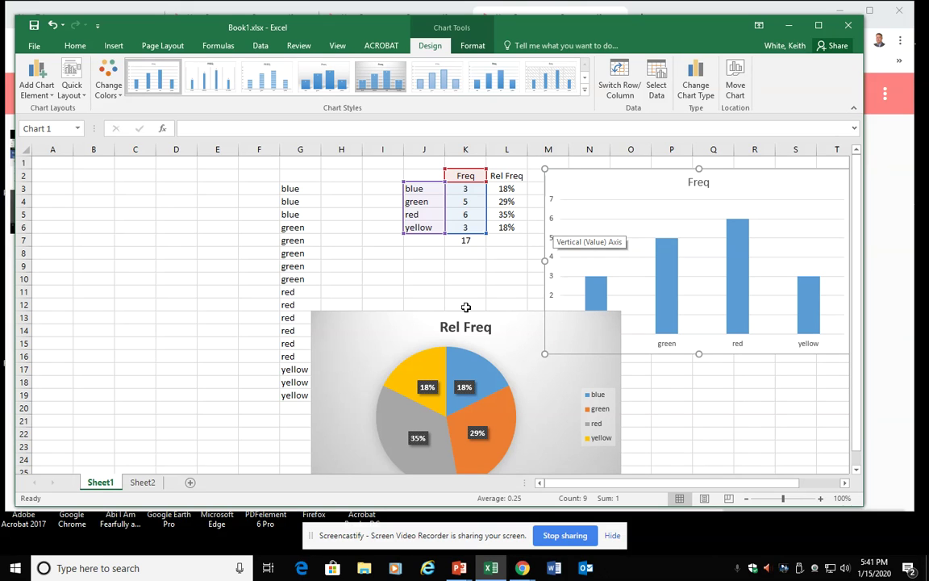
pyautogui.moveTo(467, 314); pyautogui.dragTo(505, 316)
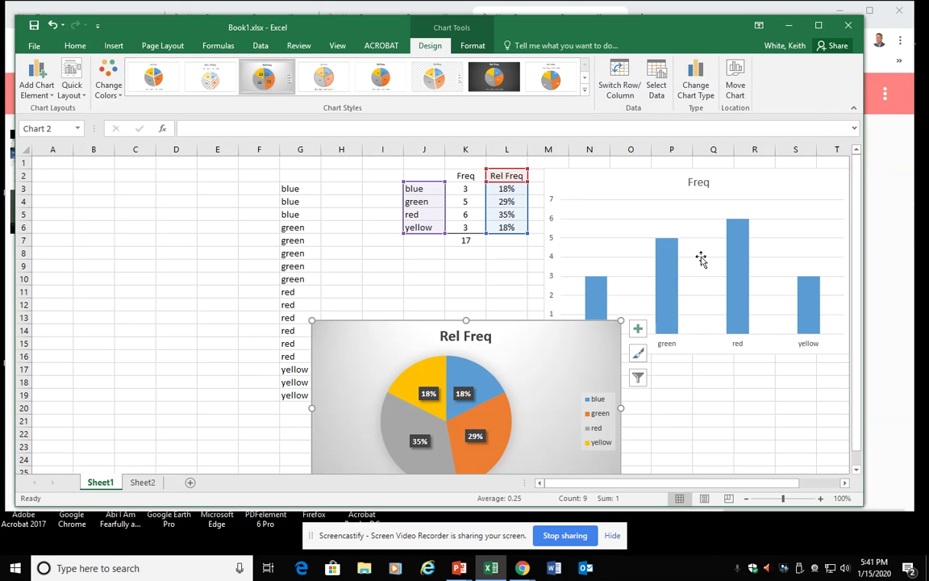
pyautogui.click(893, 63)
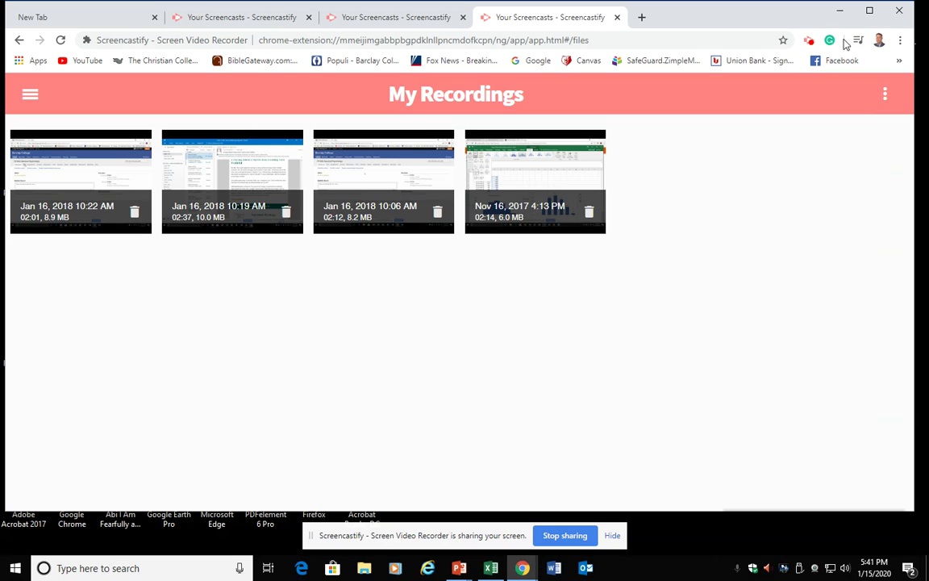